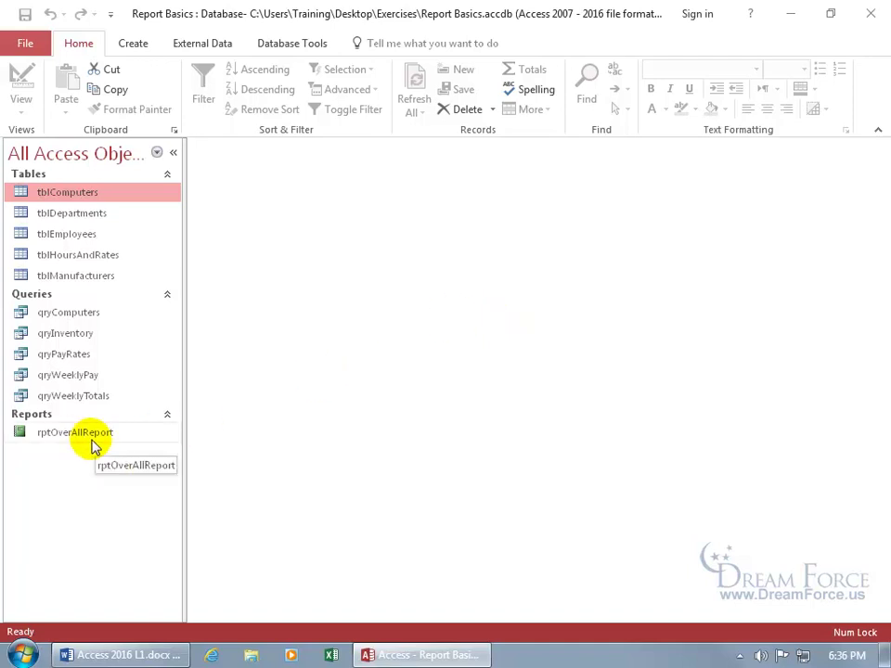
- Inspect the qryInventory query's design, then close it
left_click(86, 336)
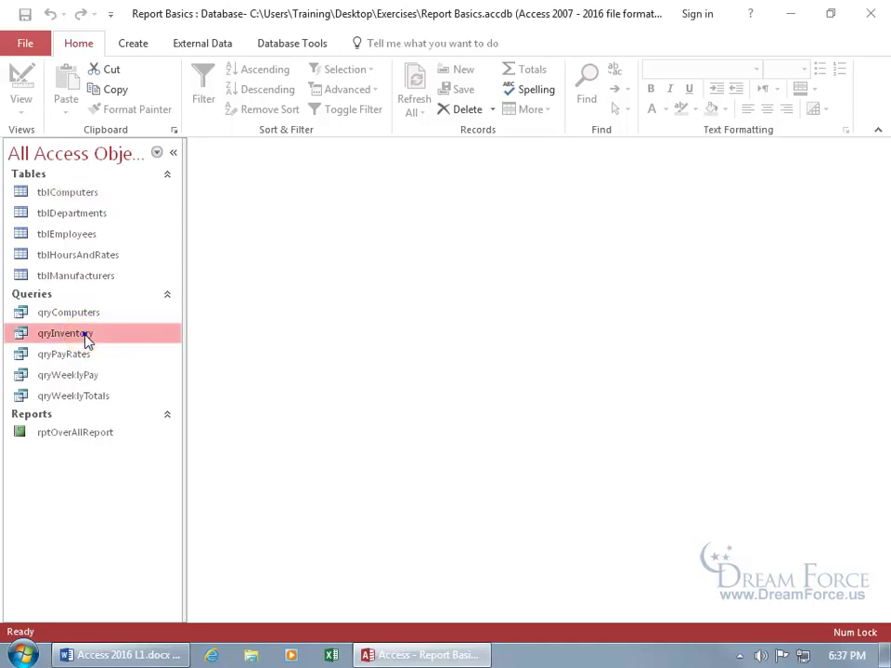
right_click(86, 336)
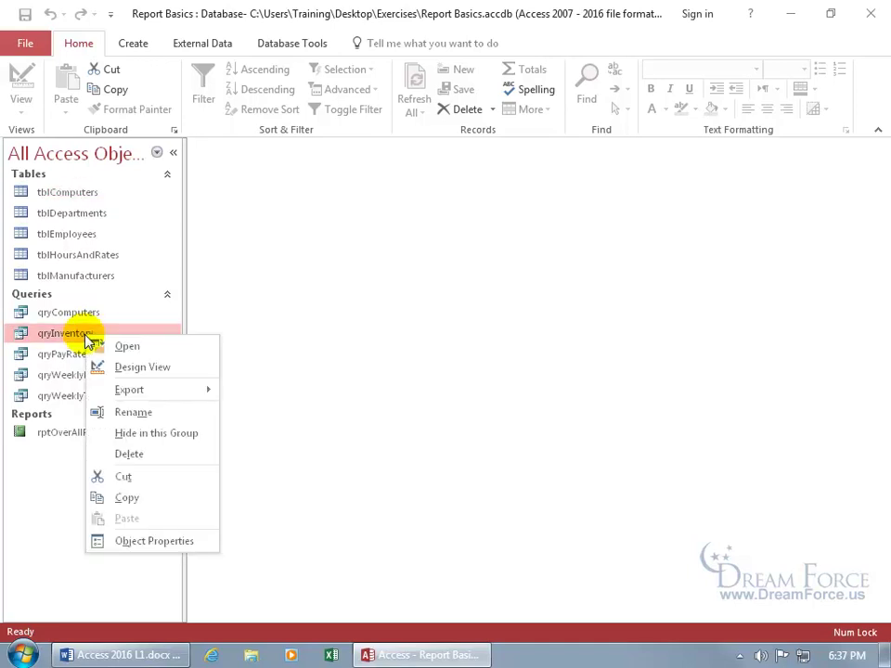
left_click(128, 367)
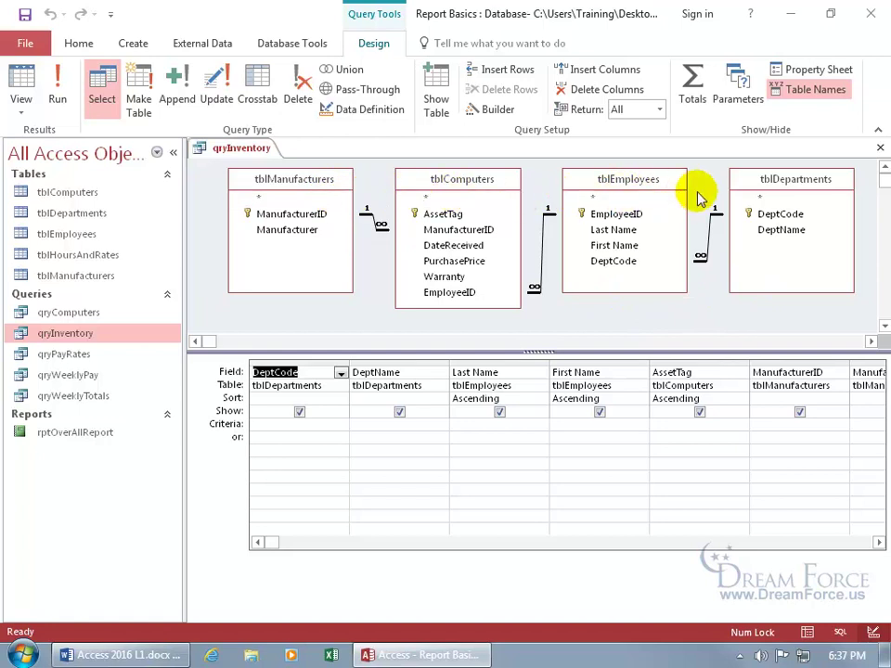
left_click(879, 148)
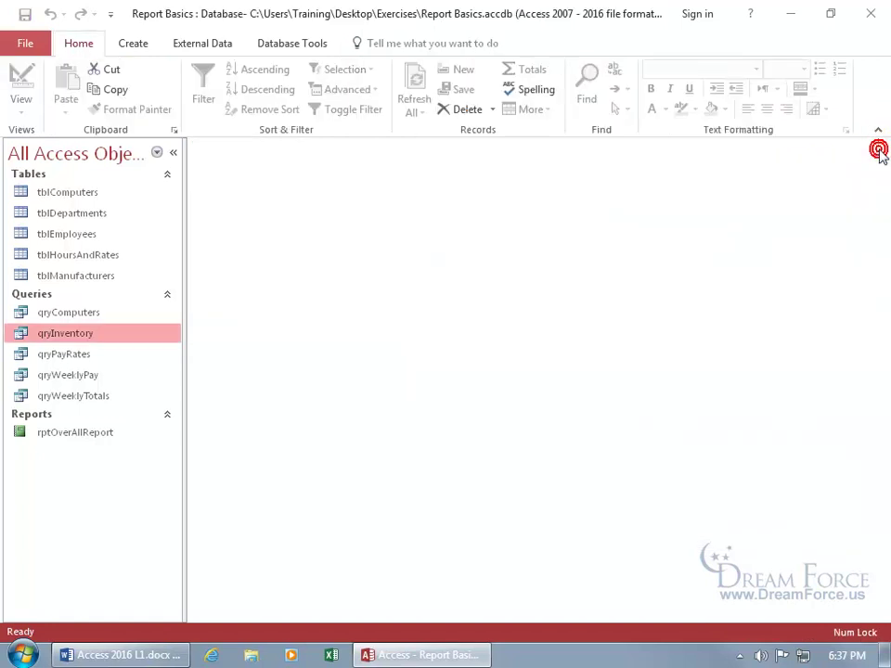
- Open rptOverAllReport in Report View and scroll to the last department
double_click(83, 435)
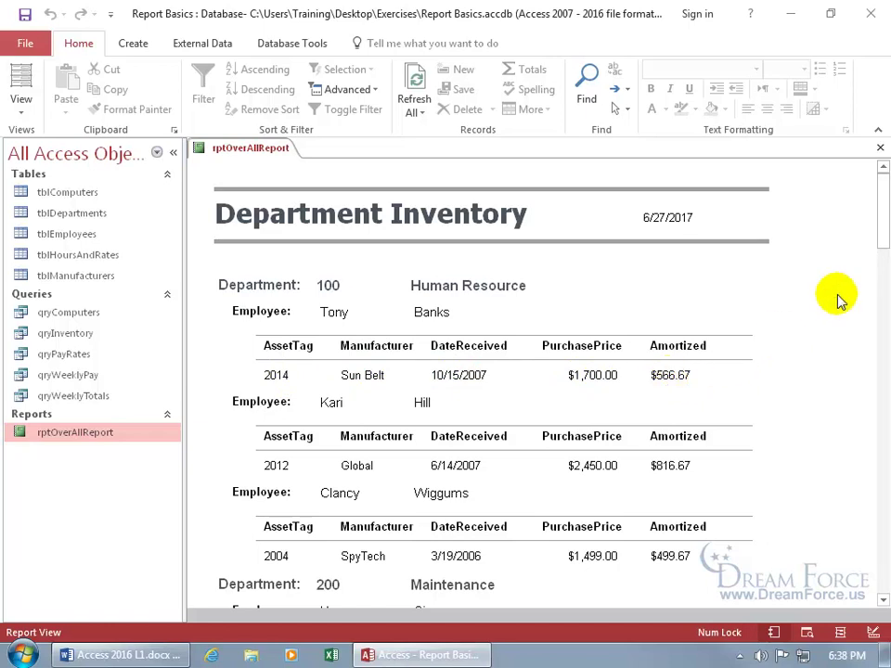
left_click_drag(882, 221, 881, 275)
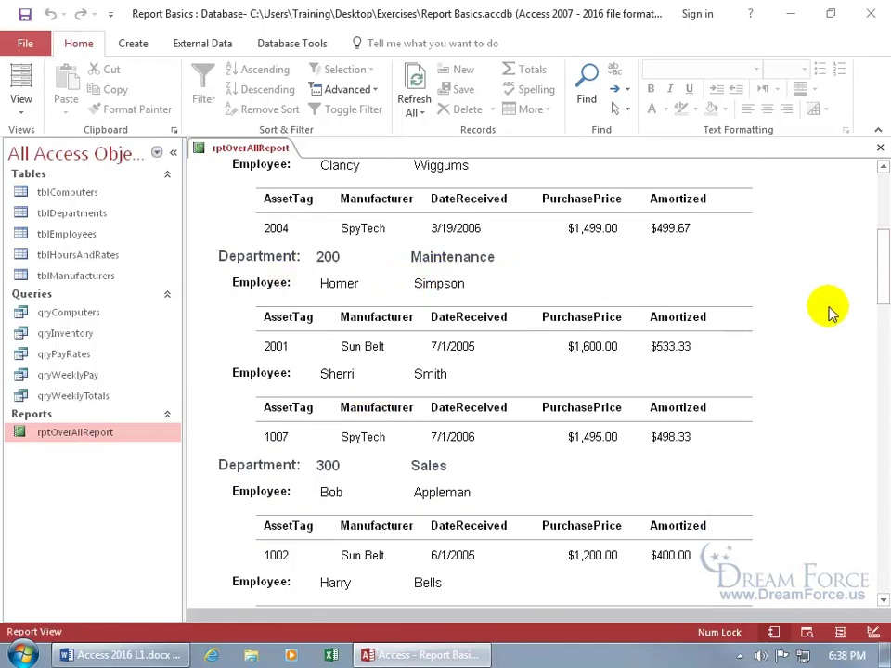
left_click_drag(884, 267, 881, 568)
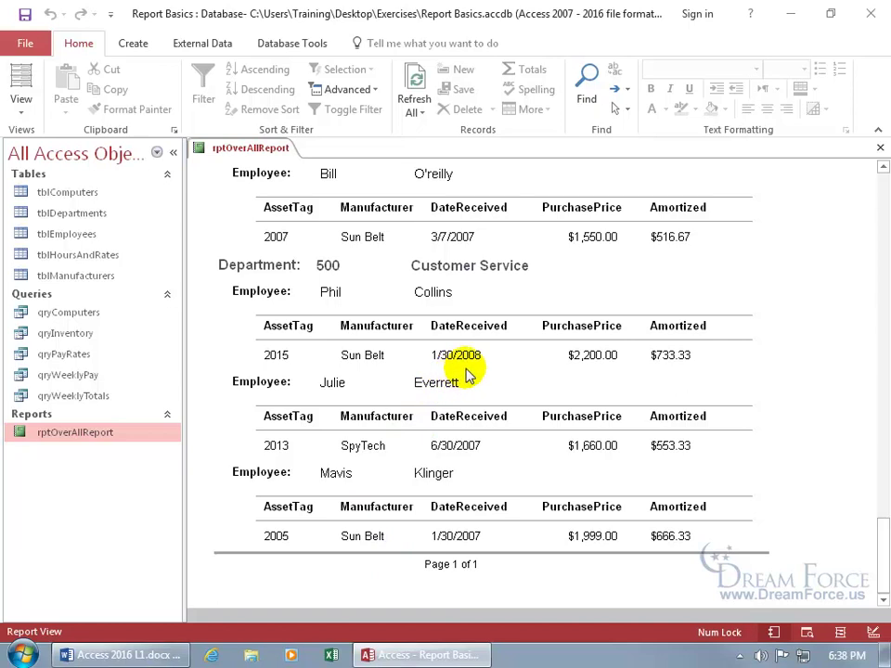
- Look over the report's view options and the DateReceived filter options for 1/30/2008
right_click(813, 332)
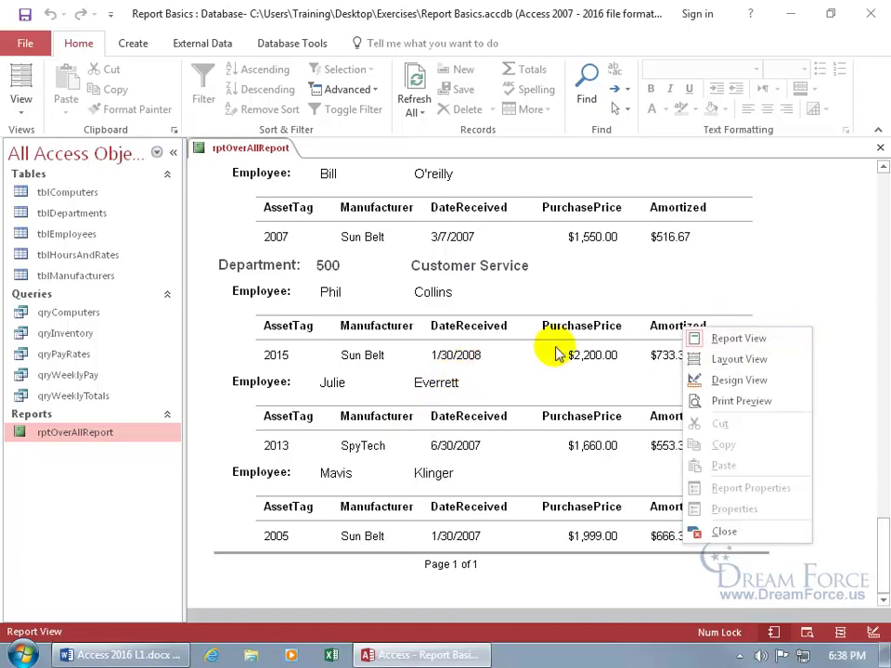
left_click(458, 330)
right_click(460, 327)
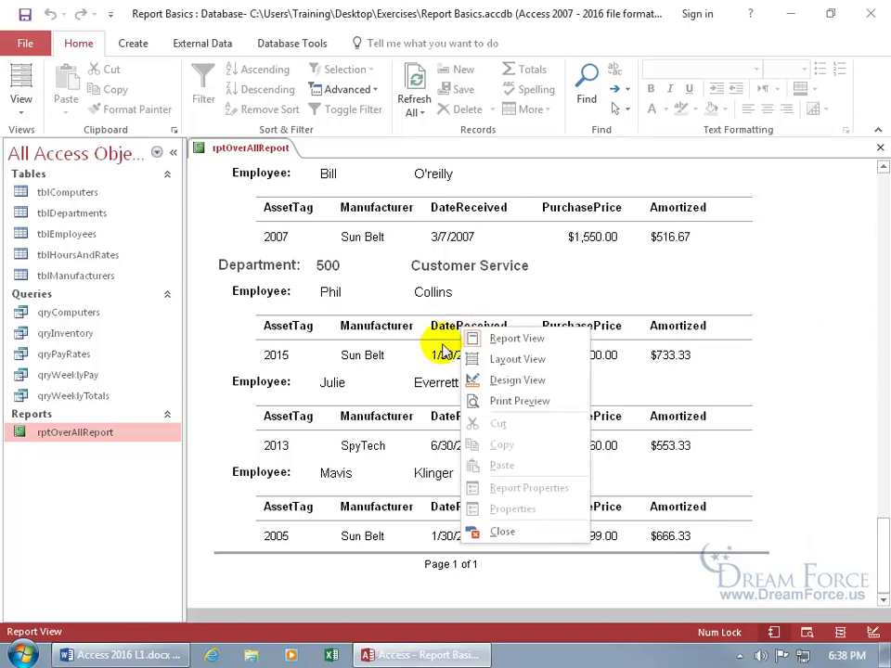
right_click(437, 357)
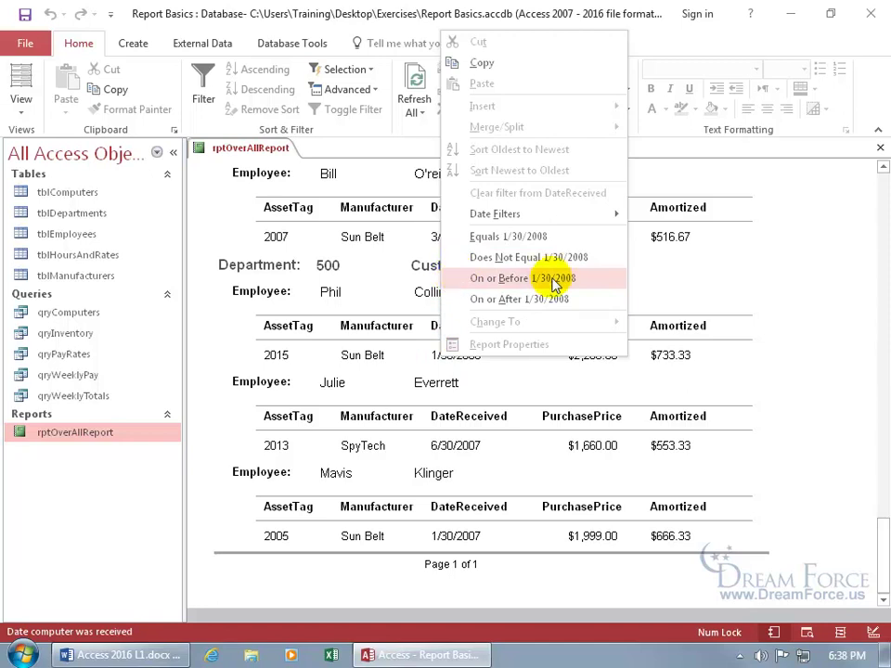
- Switch rptOverAllReport to Print Preview from the report's shortcut menu
left_click(810, 346)
right_click(809, 345)
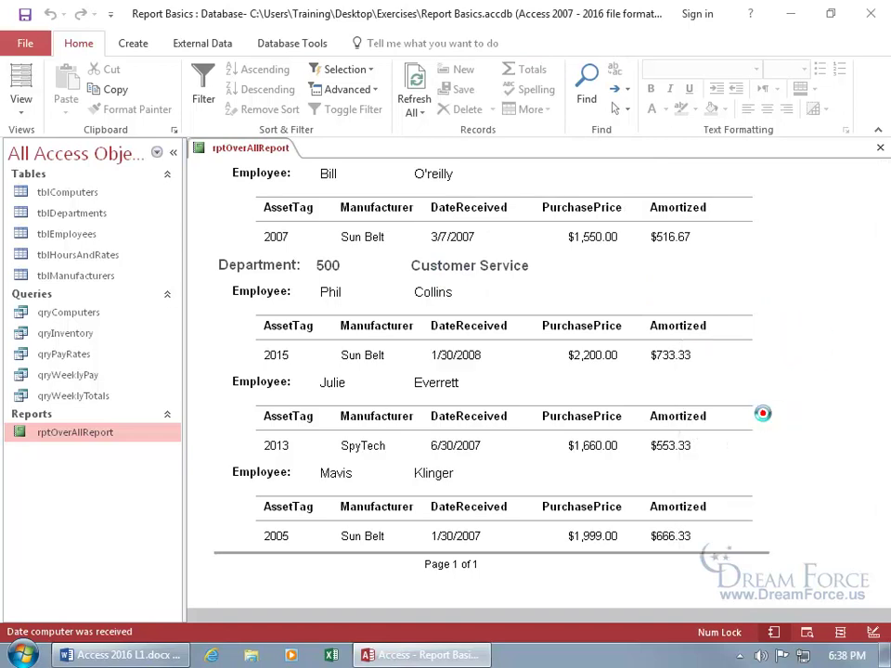
left_click(762, 414)
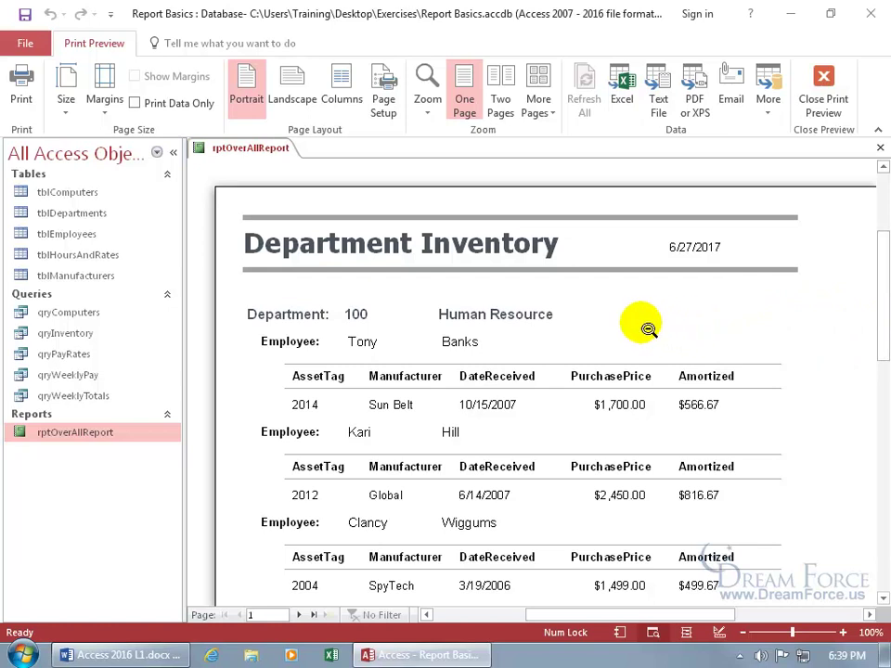
left_click(640, 323)
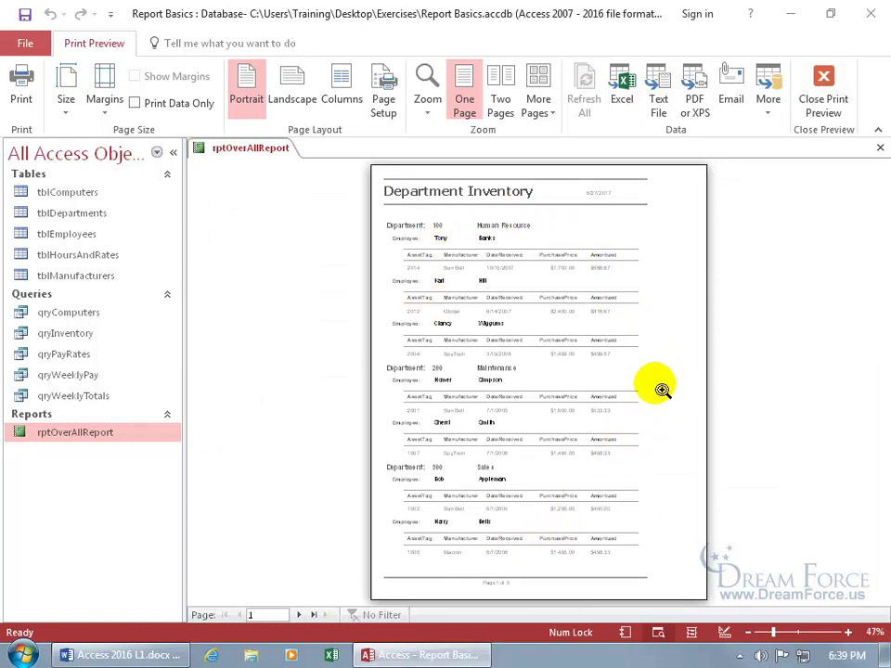
left_click(563, 382)
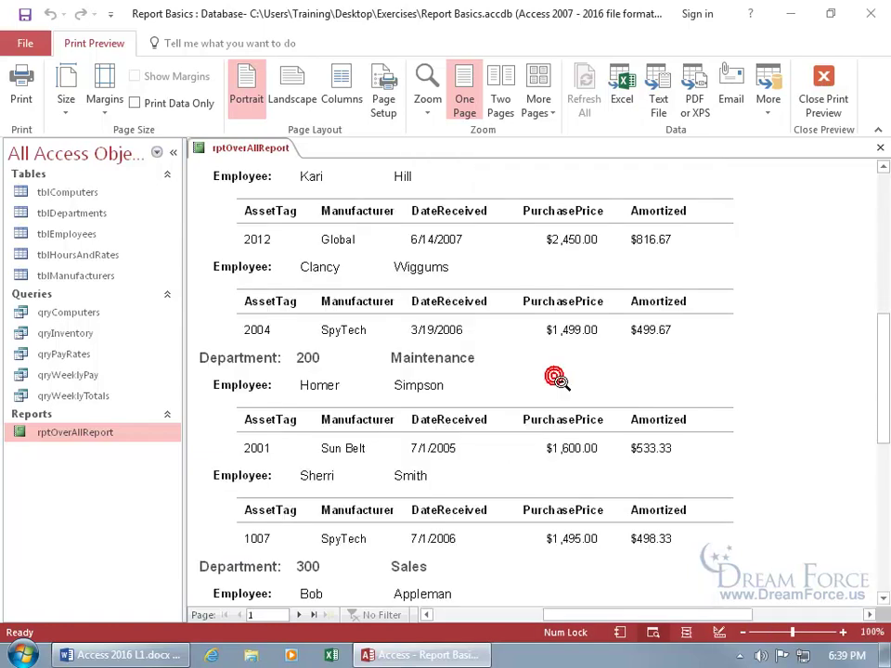
left_click(561, 382)
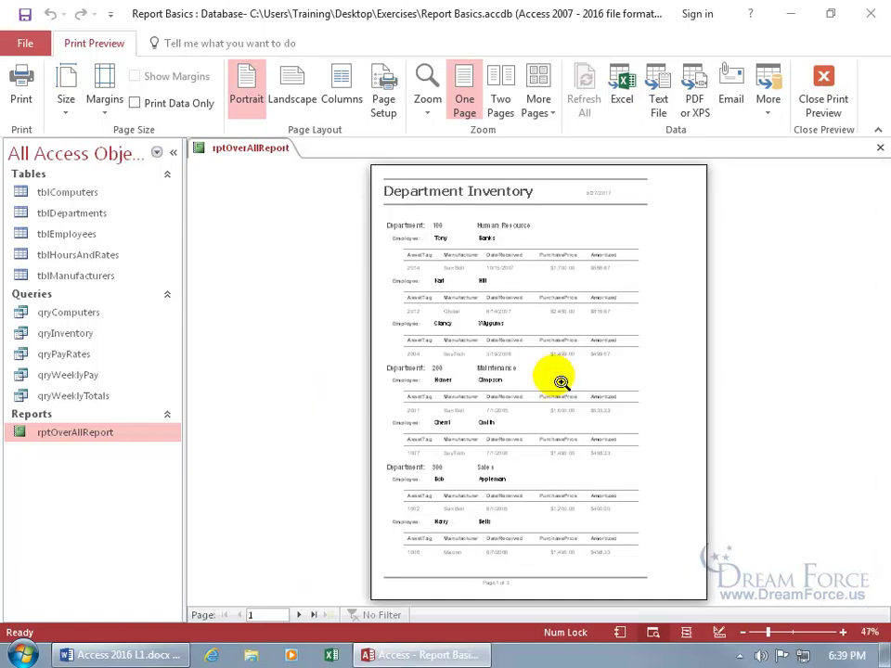
left_click(561, 382)
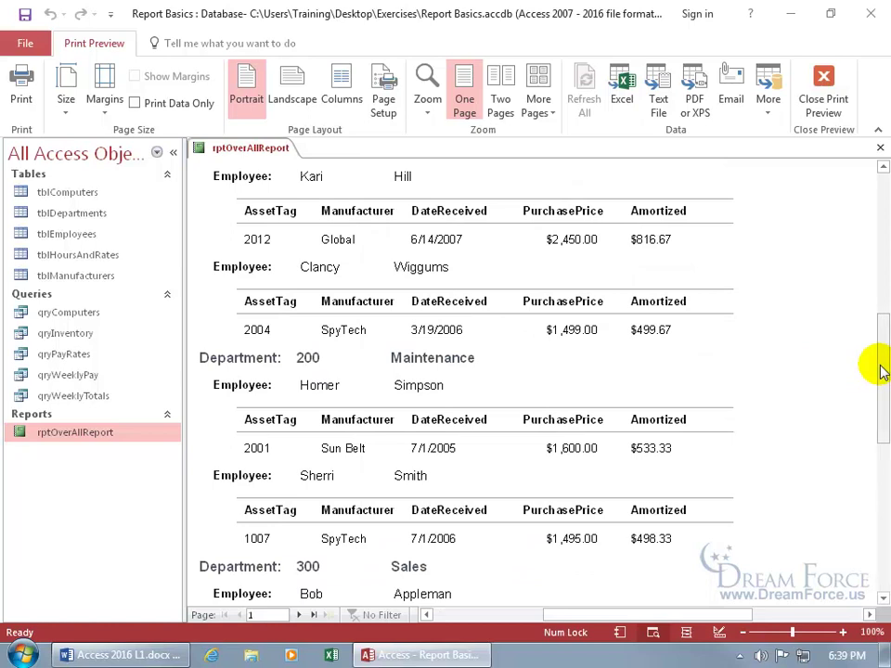
left_click_drag(881, 368, 883, 449)
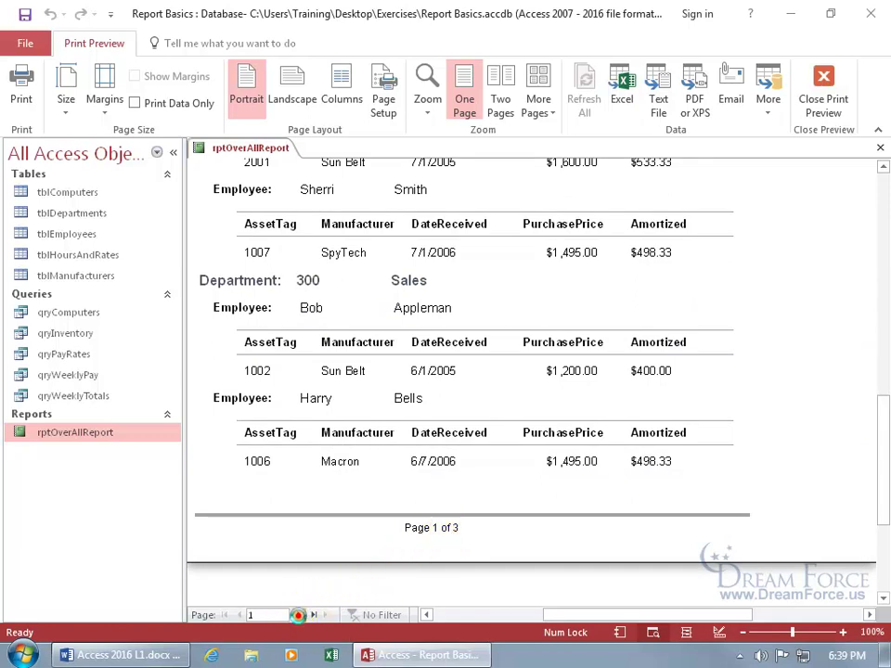
left_click(299, 619)
left_click(300, 619)
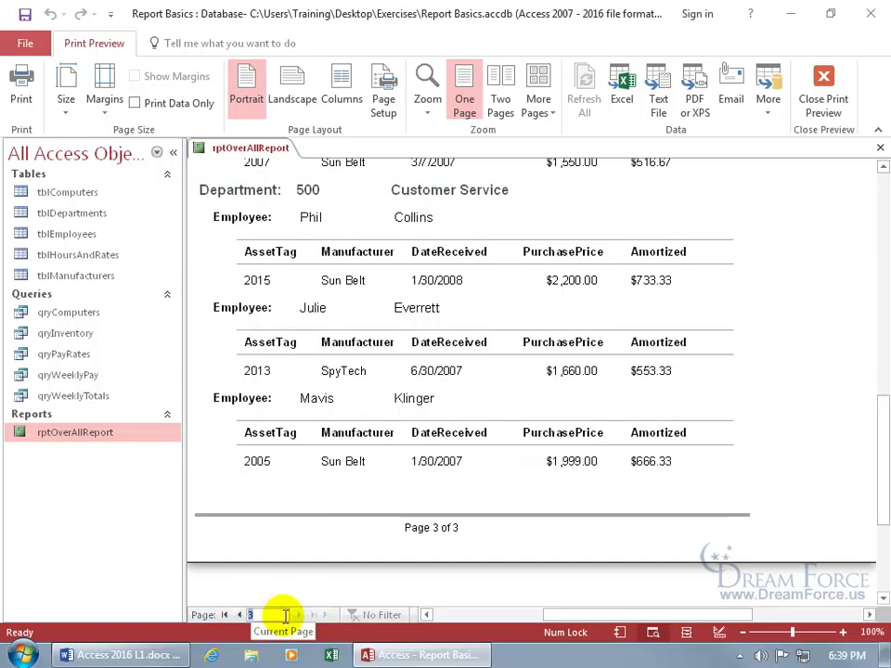
left_click(284, 616)
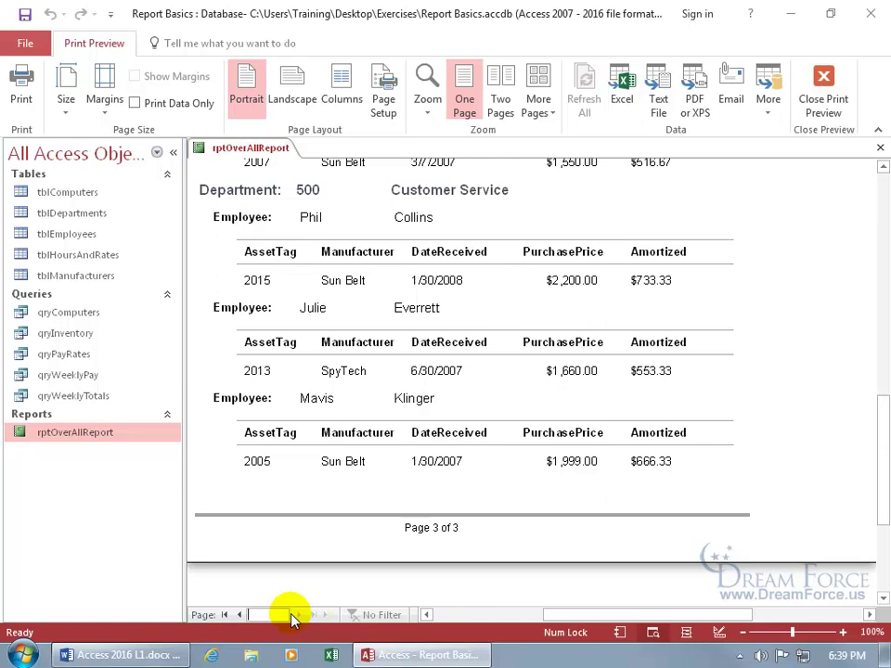
type("1")
key("Return")
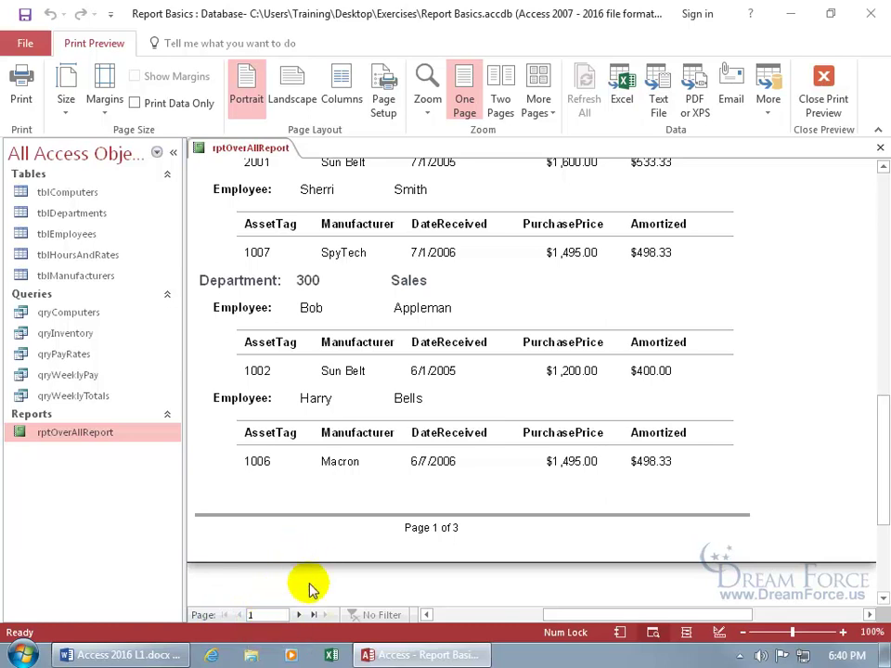
left_click(299, 616)
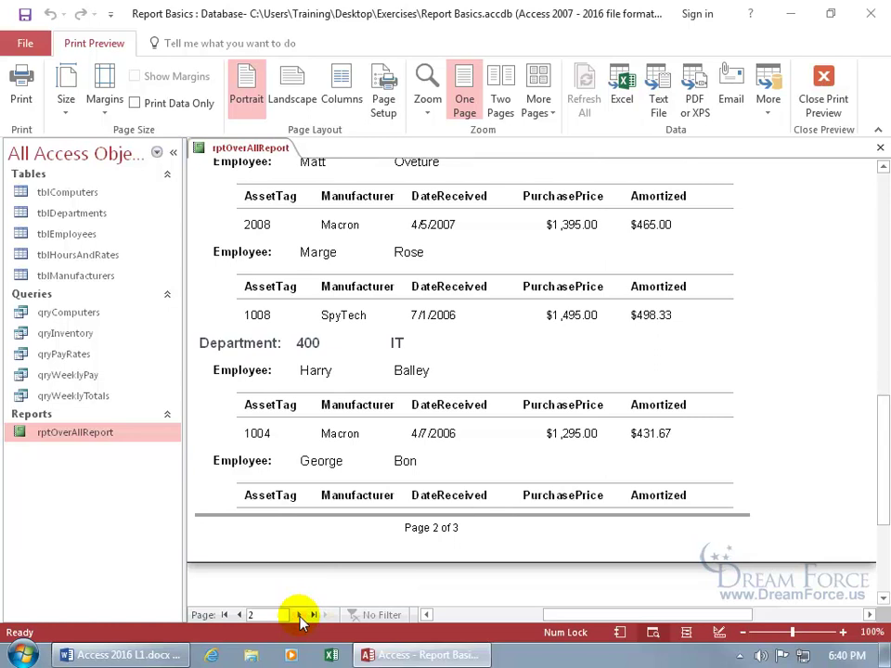
left_click_drag(573, 615, 554, 614)
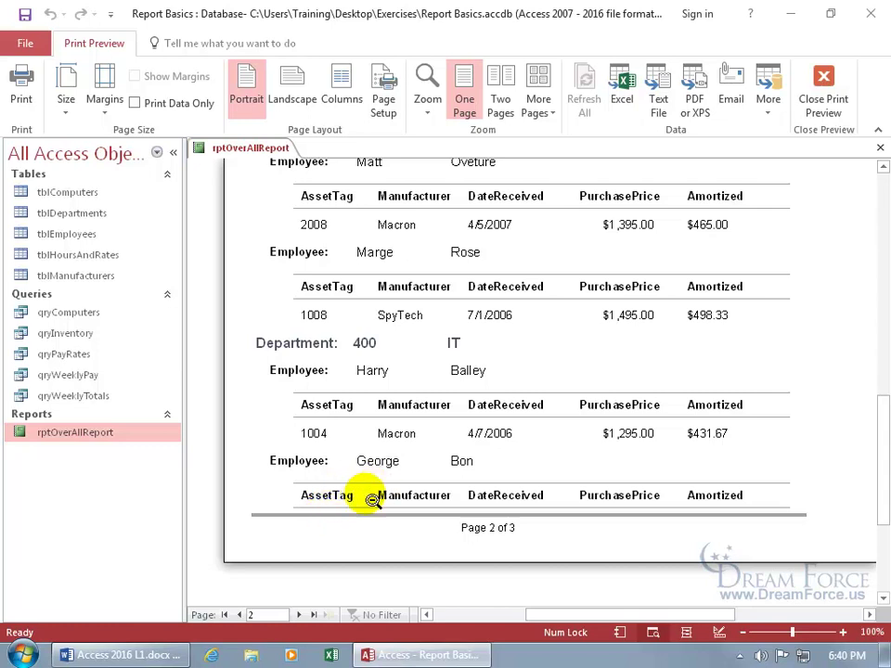
left_click(312, 615)
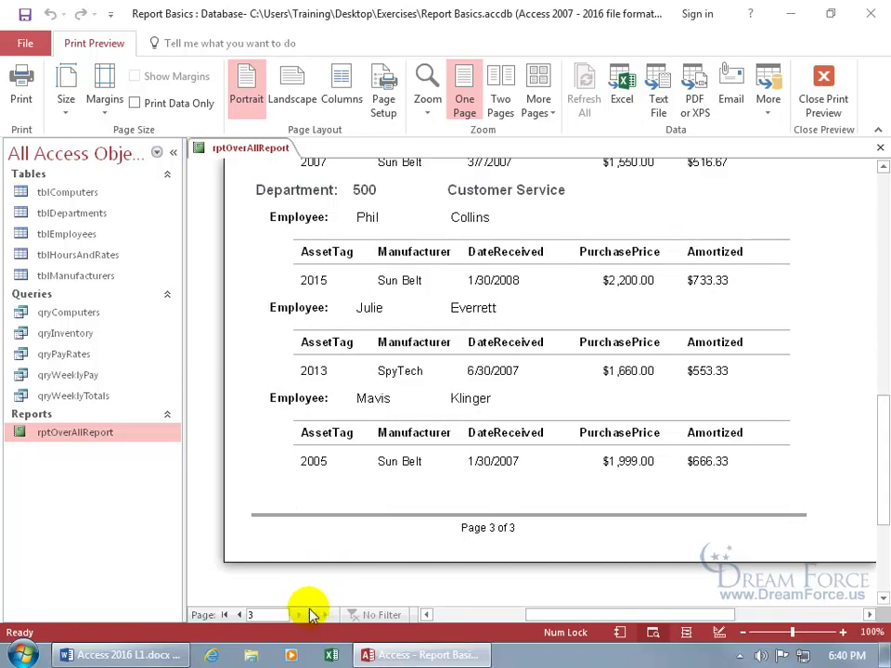
- Go back to page 2 of 3 and scroll through the 400 IT department's computers
left_click_drag(881, 487, 877, 294)
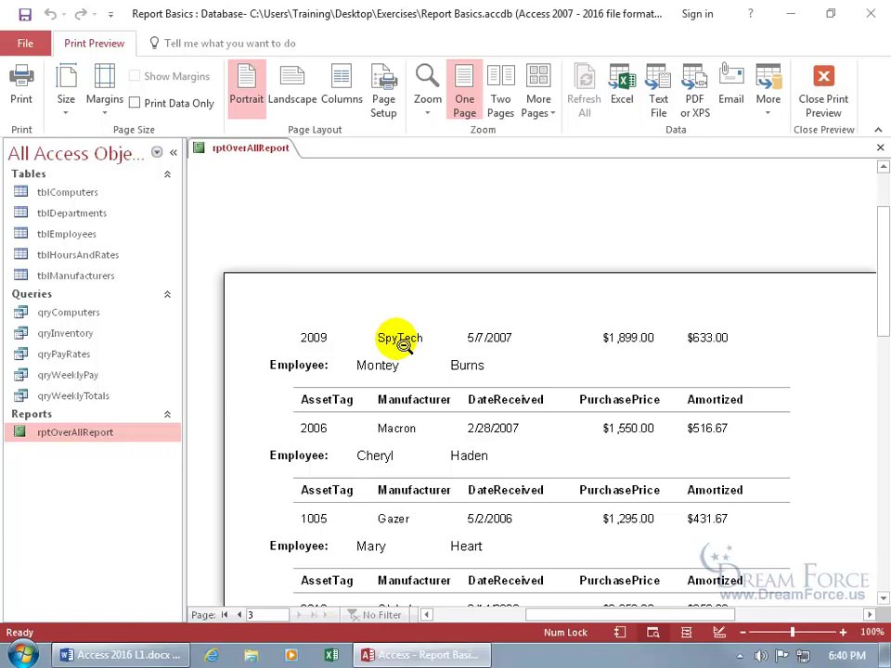
left_click(237, 616)
left_click_drag(880, 273, 883, 492)
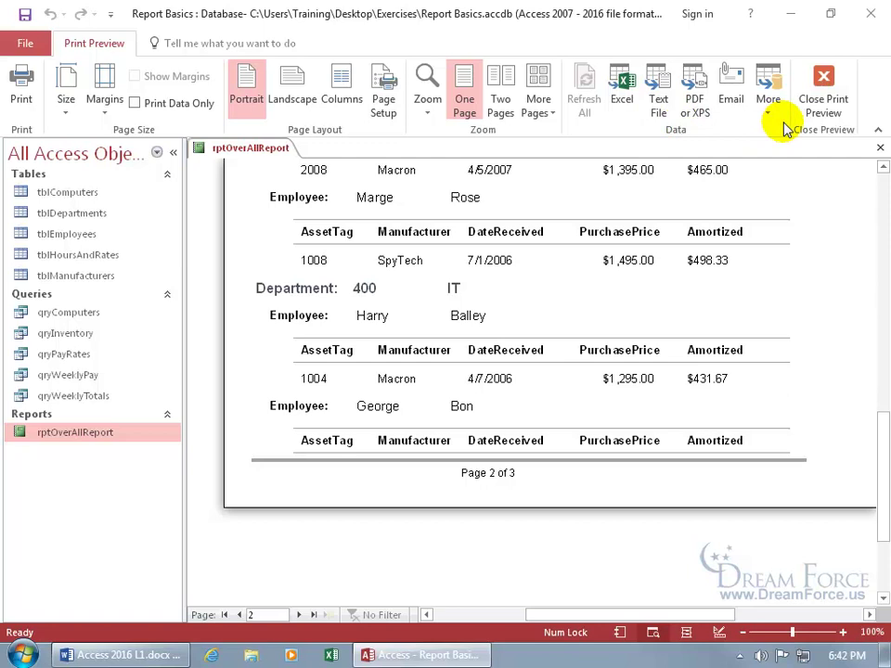
- Close Print Preview so Report View shows the report from department 100
right_click(744, 193)
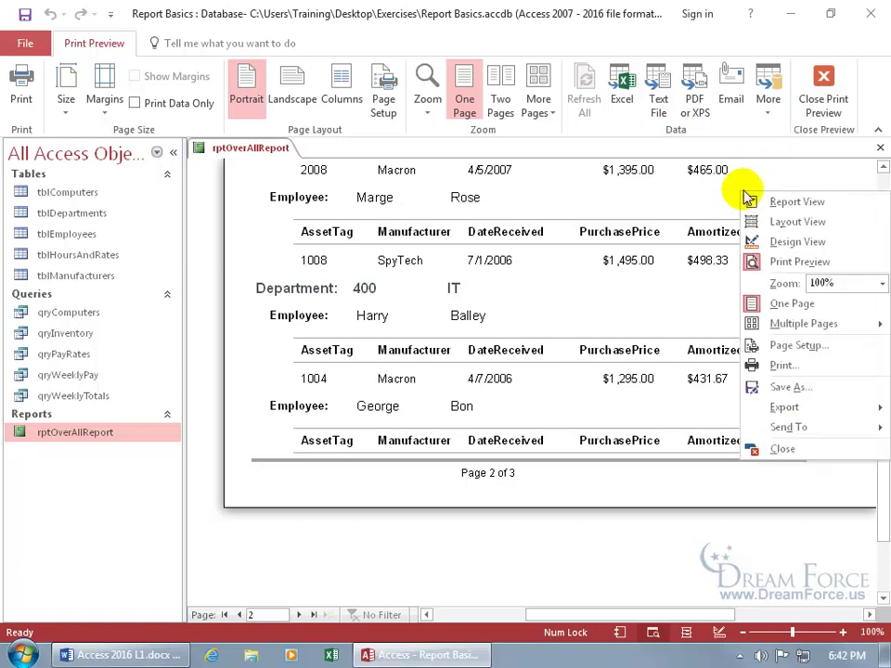
left_click(823, 85)
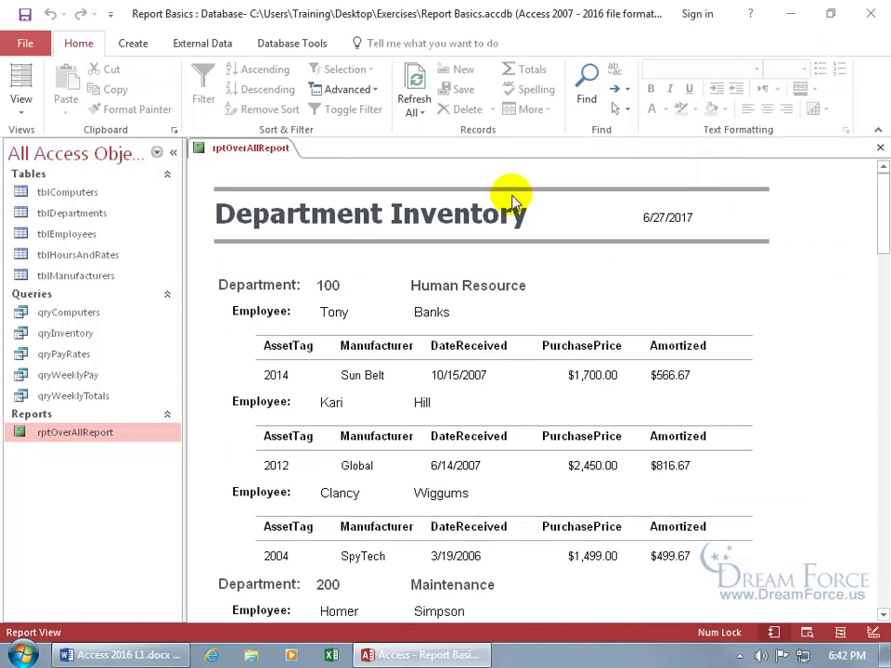
right_click(234, 151)
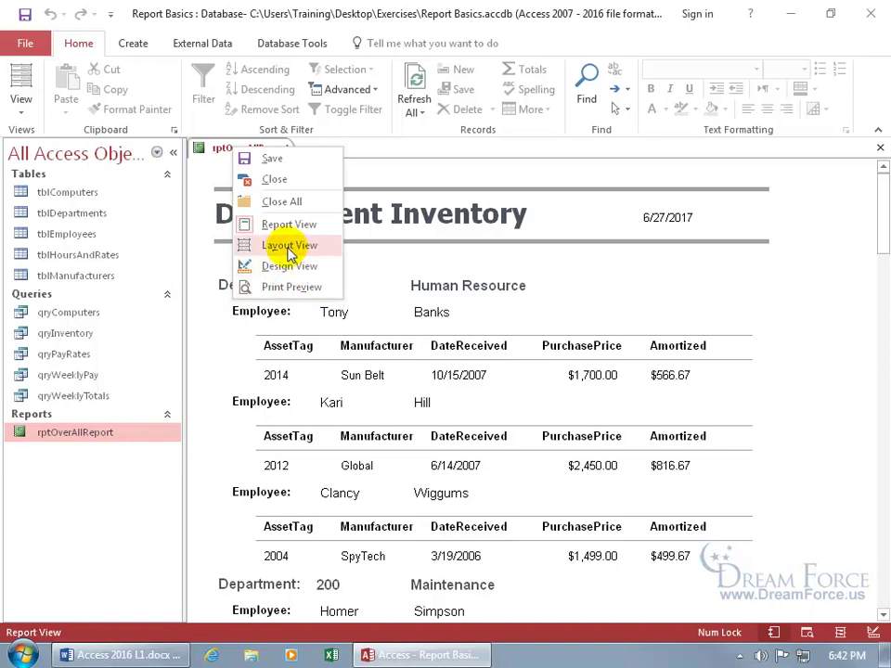
- Switch to Layout View and swap the Manufacturer and DateReceived column values
left_click(289, 247)
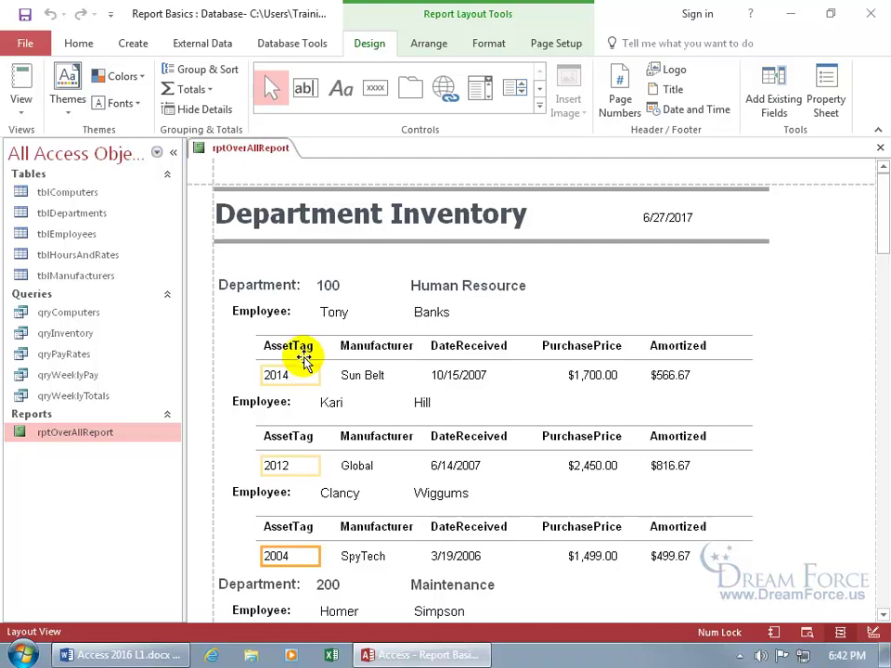
left_click(369, 379)
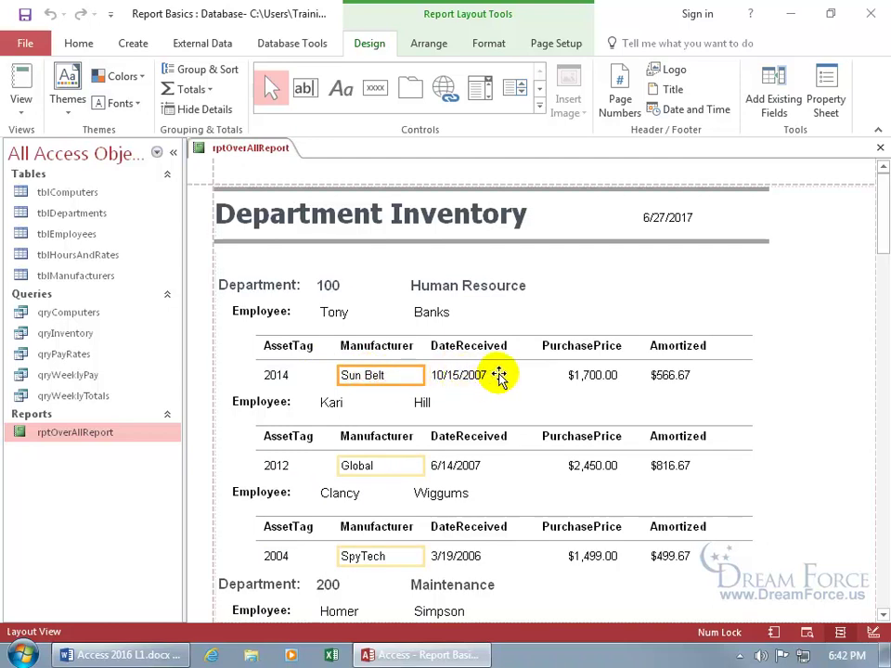
left_click_drag(498, 375, 498, 375)
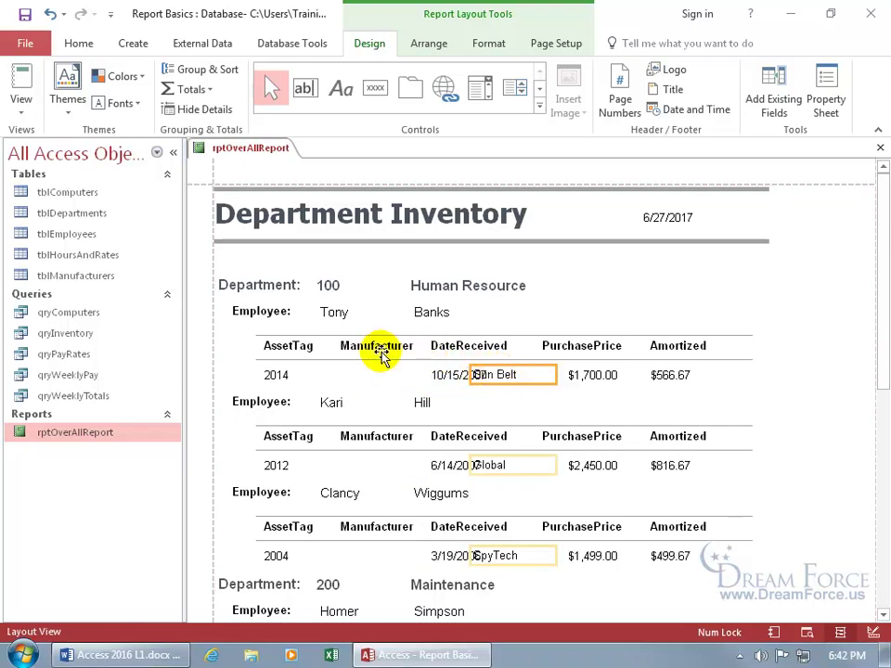
left_click(445, 375)
left_click_drag(417, 376, 364, 376)
- Swap the two column headings, then undo twice to keep Manufacturer before DateReceived
left_click(461, 350)
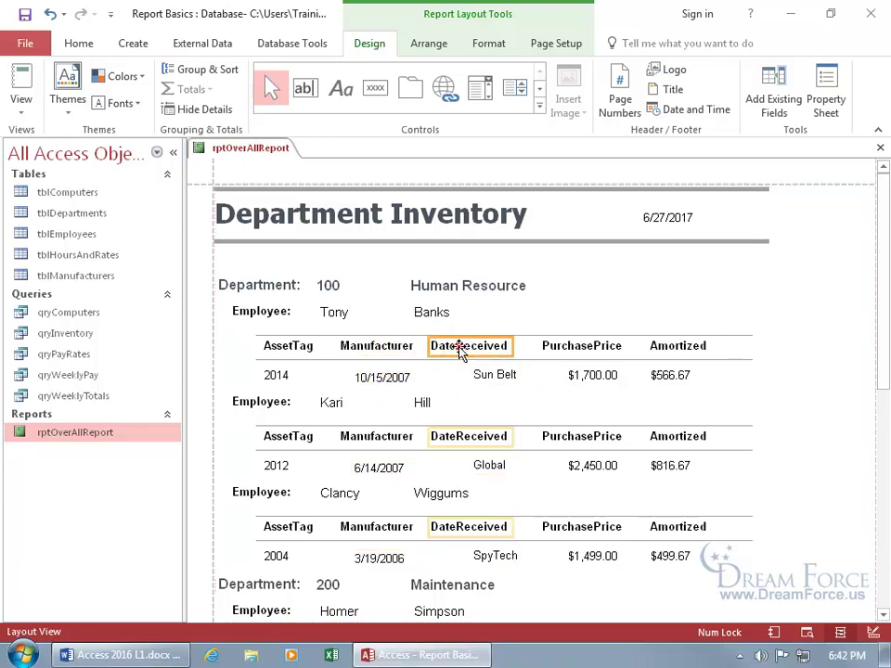
left_click_drag(382, 360, 343, 343)
left_click_drag(405, 345, 483, 341)
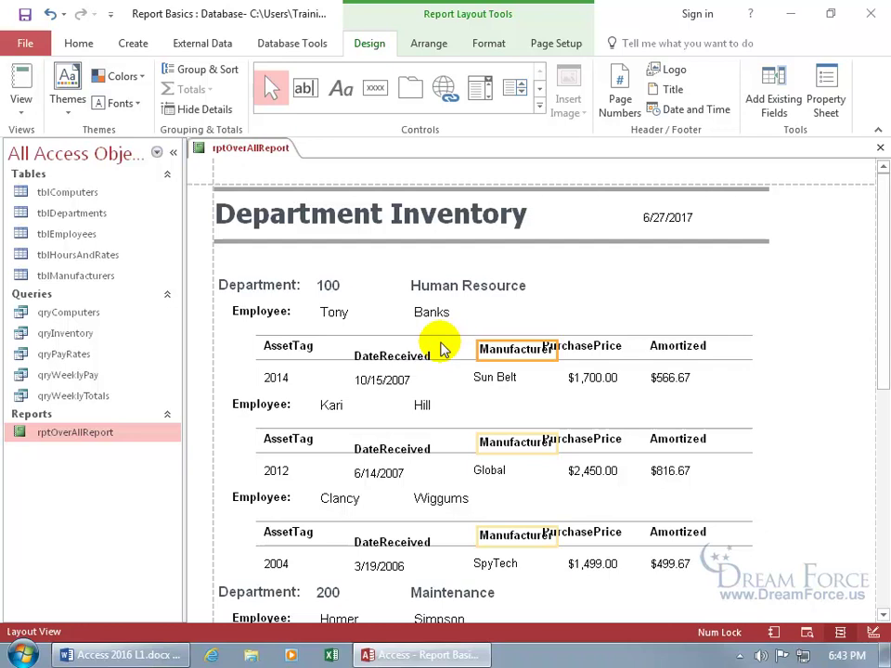
left_click(50, 15)
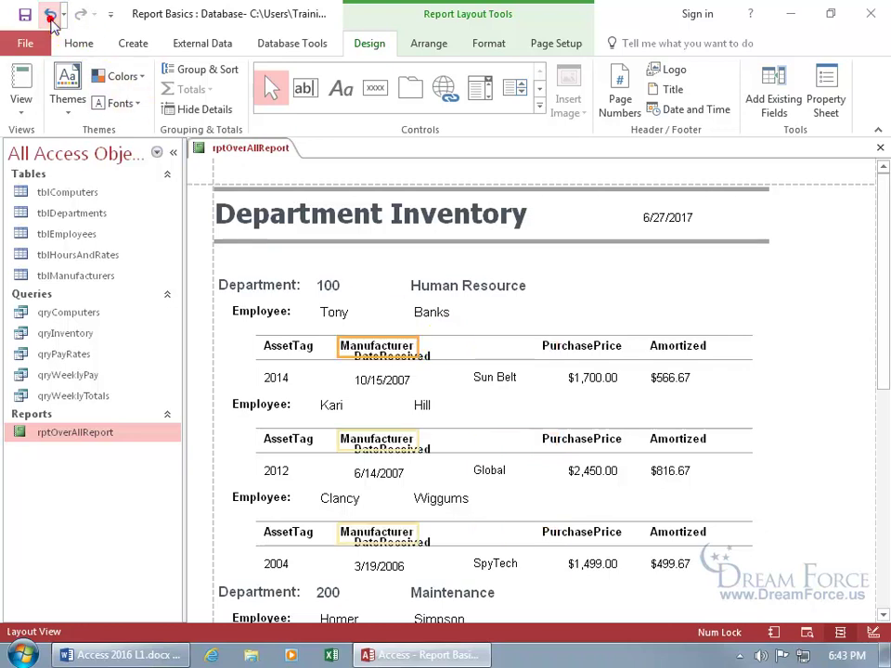
left_click(50, 15)
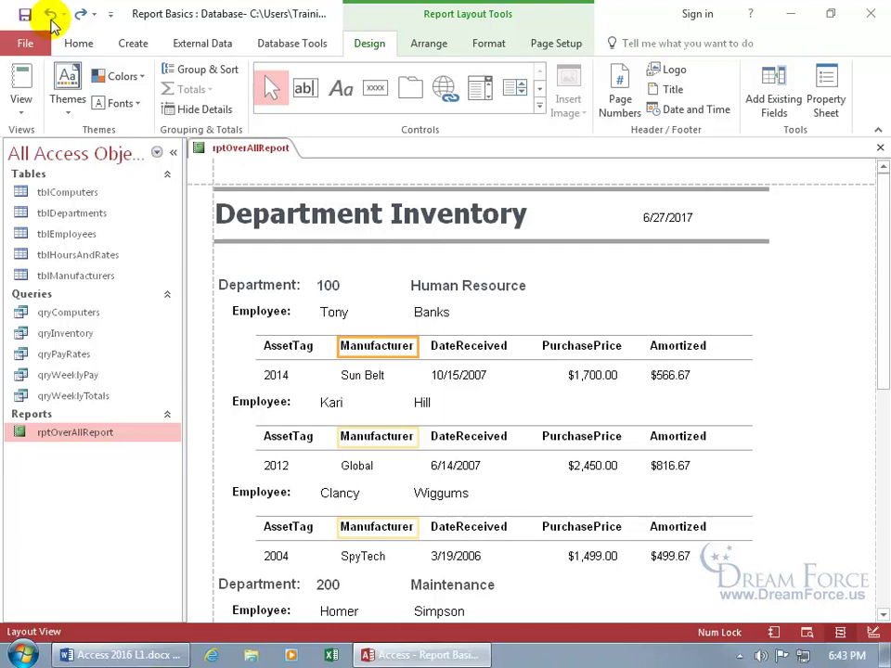
- Switch rptOverAllReport to Design View from its document tab's shortcut menu
right_click(244, 154)
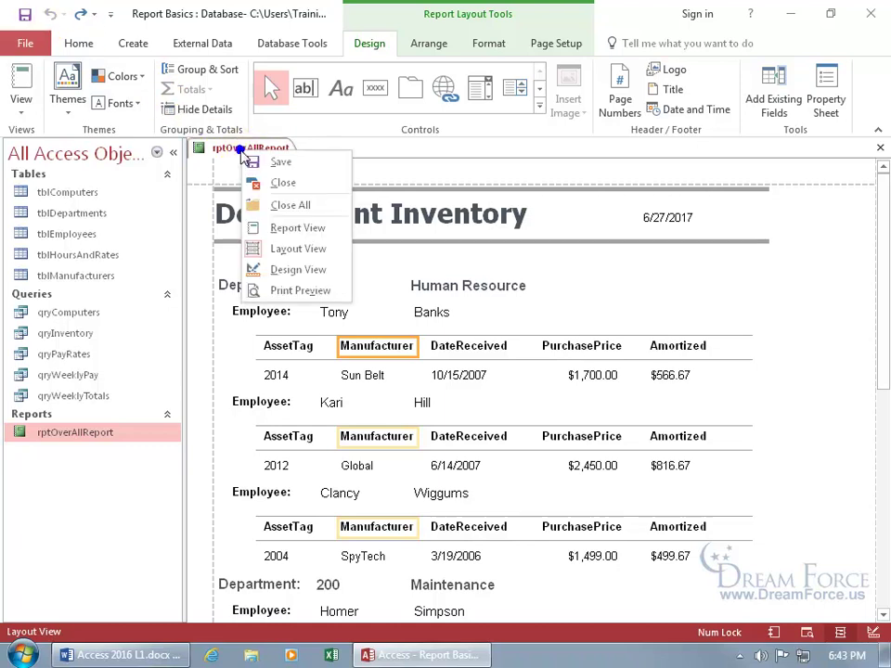
left_click(291, 268)
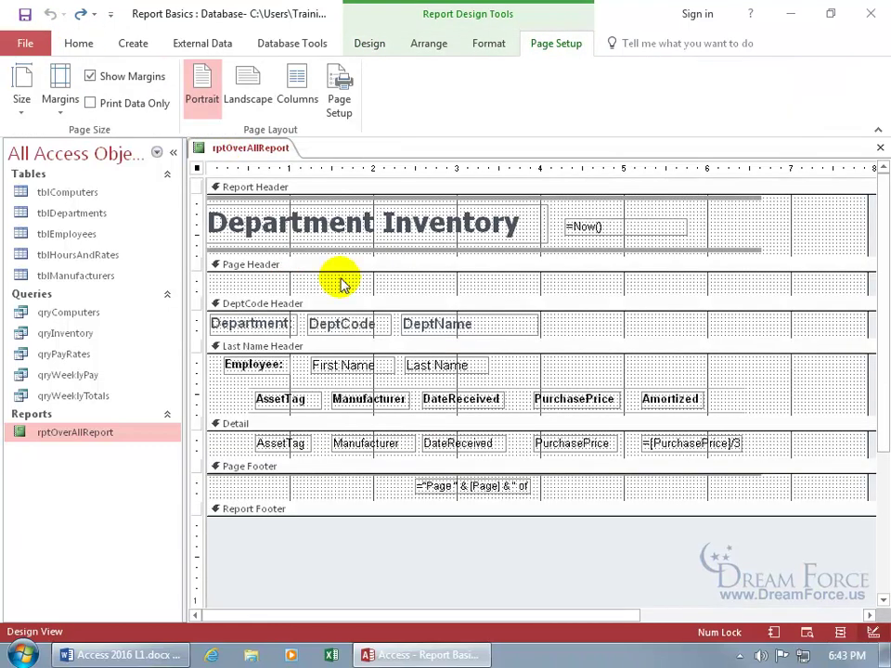